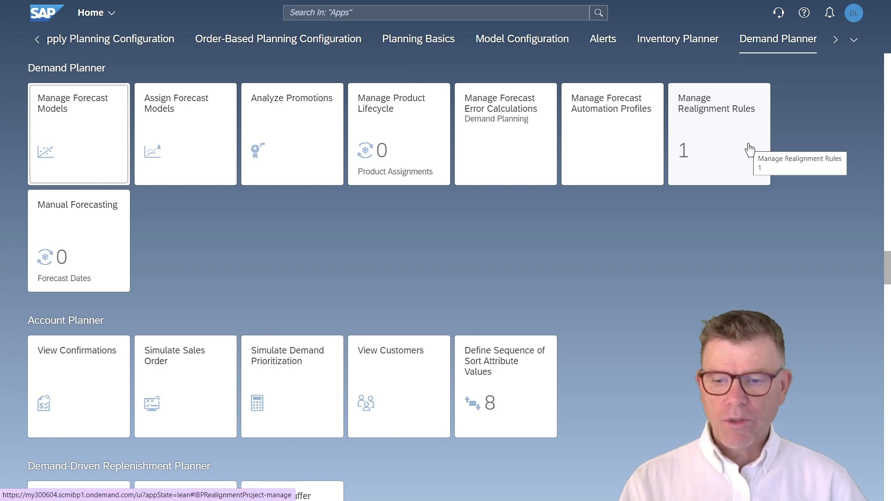
# Step: Open Manage Forecast Models to list the six SCMTS1 cleansing and forecasting models
pyautogui.click(70, 135)
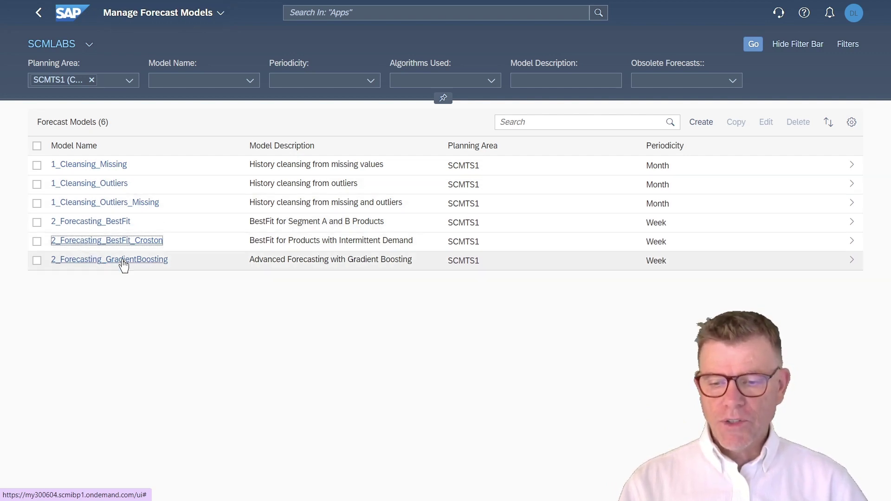
# Step: Edit the 2_Forecasting_BestFit_Croston model to see its weekly, 156 history / 52 forecast periods
pyautogui.click(113, 247)
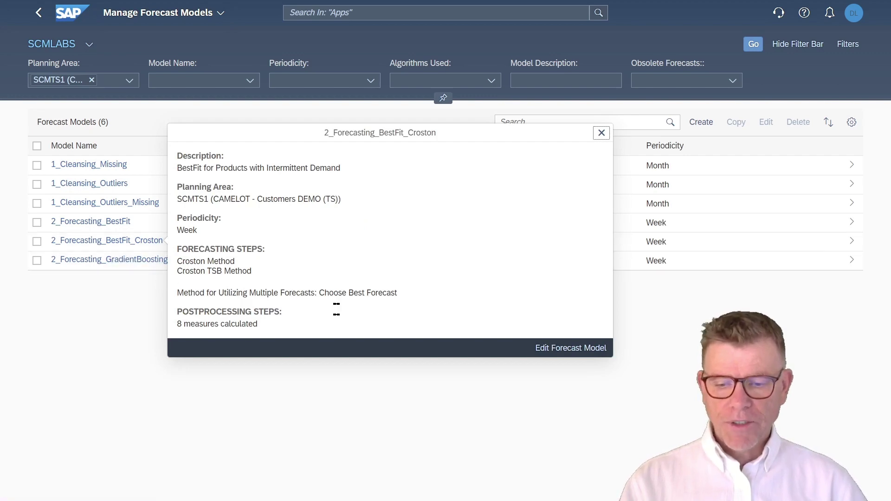
pyautogui.click(585, 352)
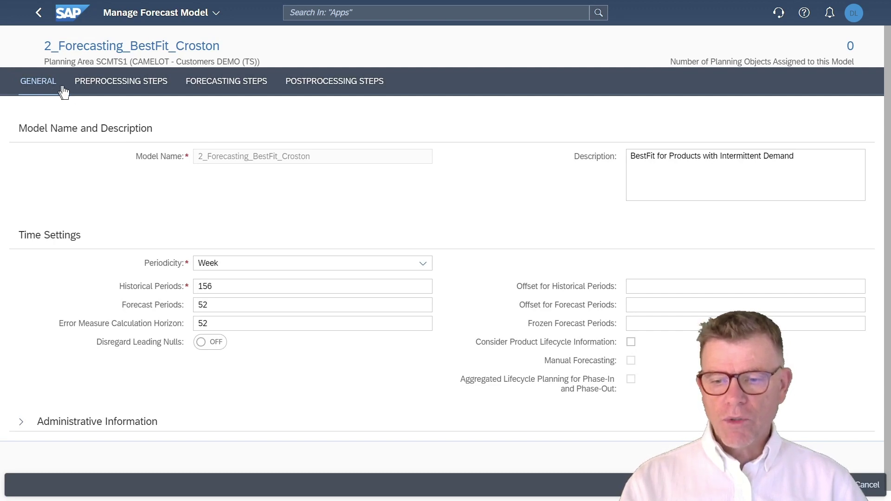
# Step: Confirm no preprocessing algorithms are set, then view the Croston and Croston TSB forecasting steps
pyautogui.click(122, 88)
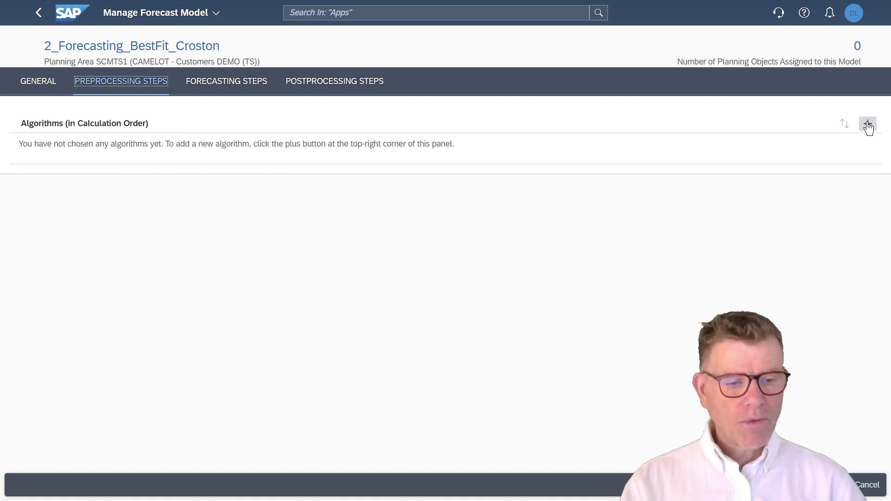
pyautogui.click(868, 126)
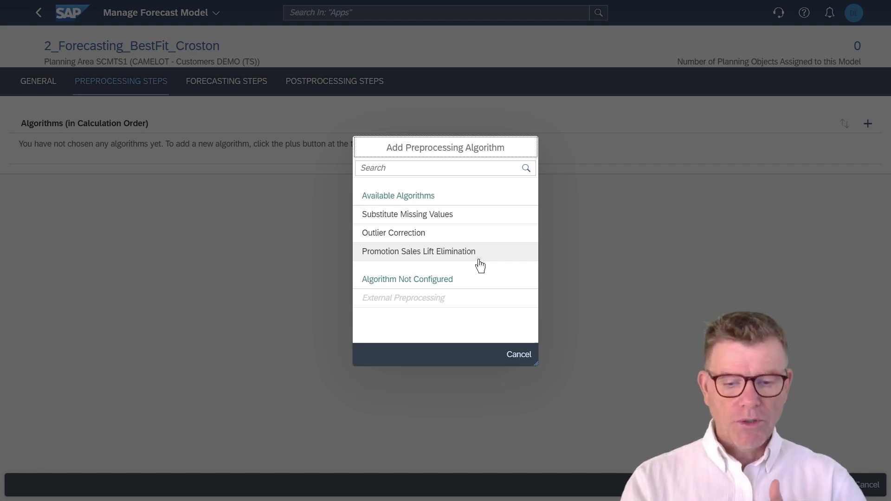
pyautogui.click(519, 356)
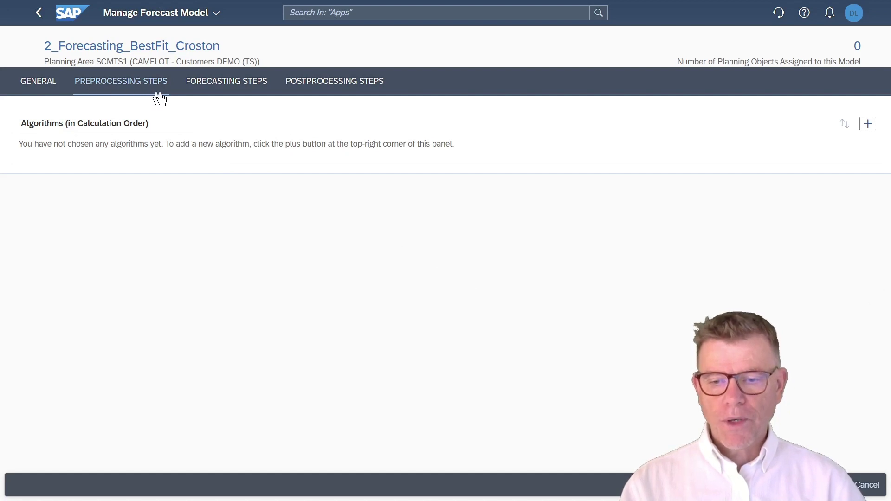
pyautogui.click(233, 86)
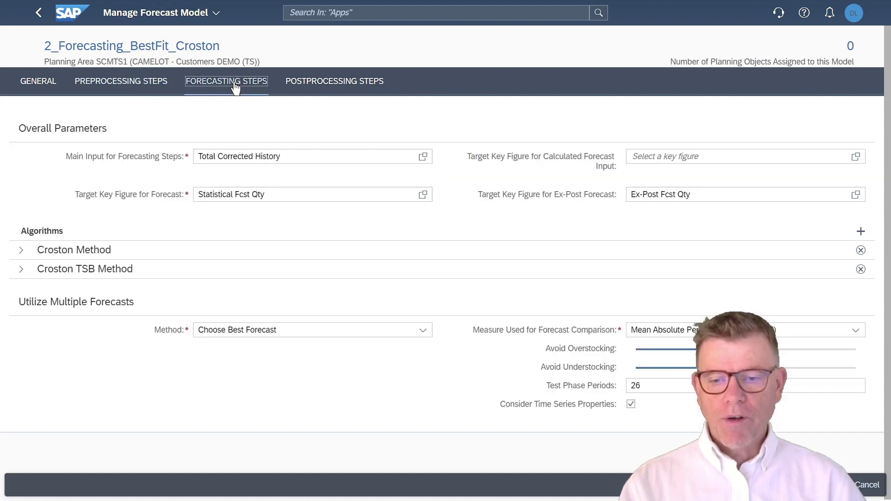
# Step: Browse the available forecasting algorithms without adding any
pyautogui.click(862, 231)
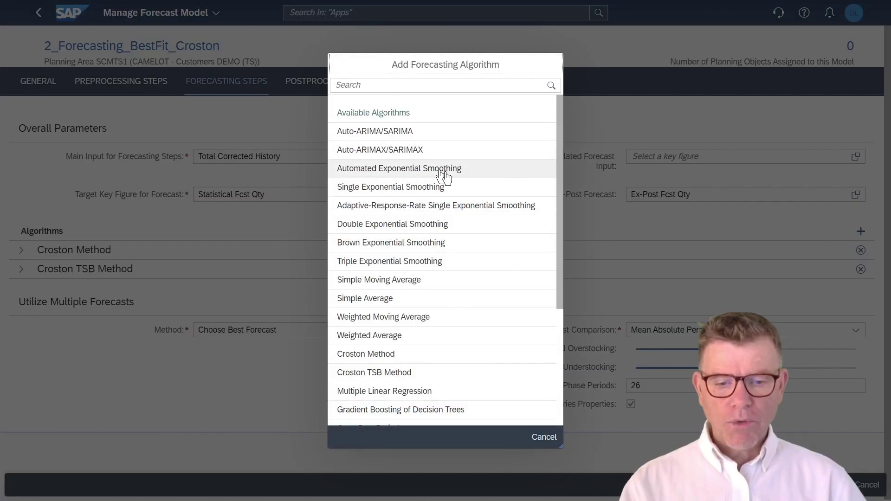
pyautogui.scroll(-1, 511, 360)
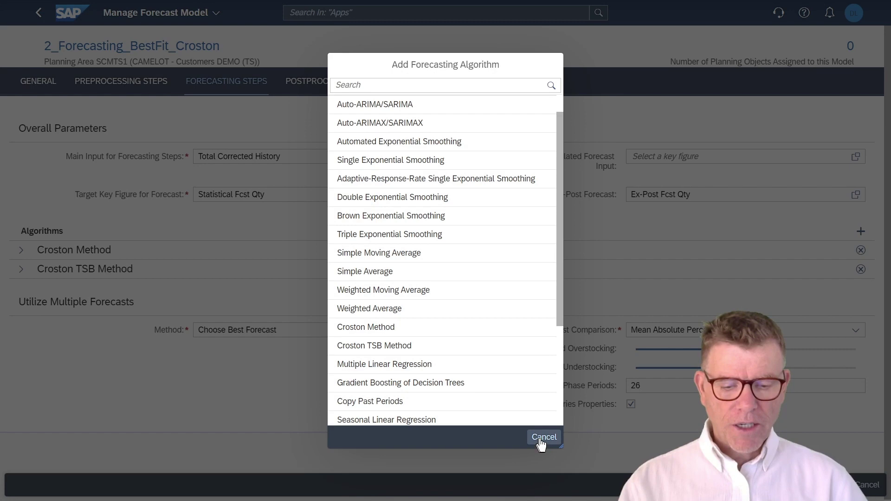
pyautogui.click(542, 439)
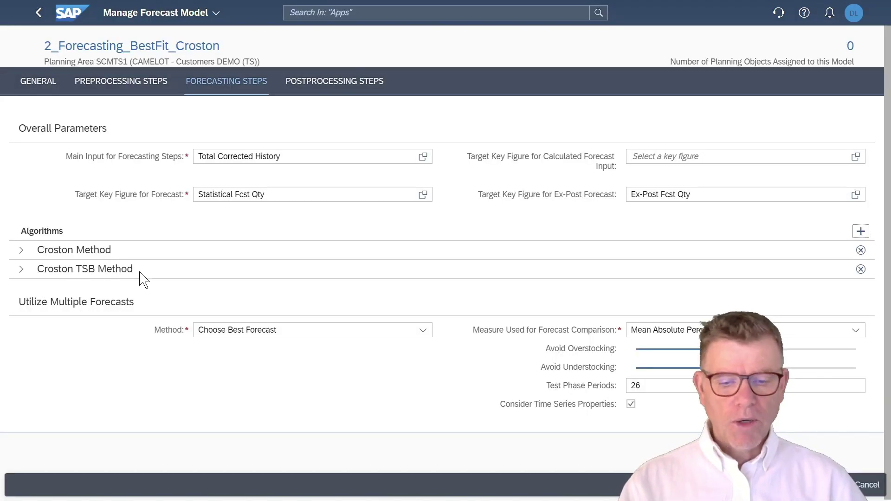
# Step: Inspect the Croston and Croston TSB parameters, then review the postprocessing steps
pyautogui.click(22, 252)
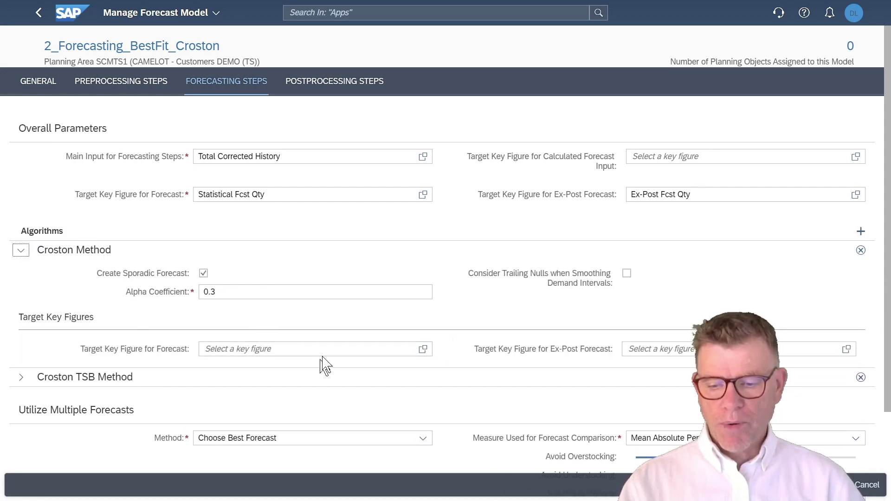
pyautogui.click(21, 251)
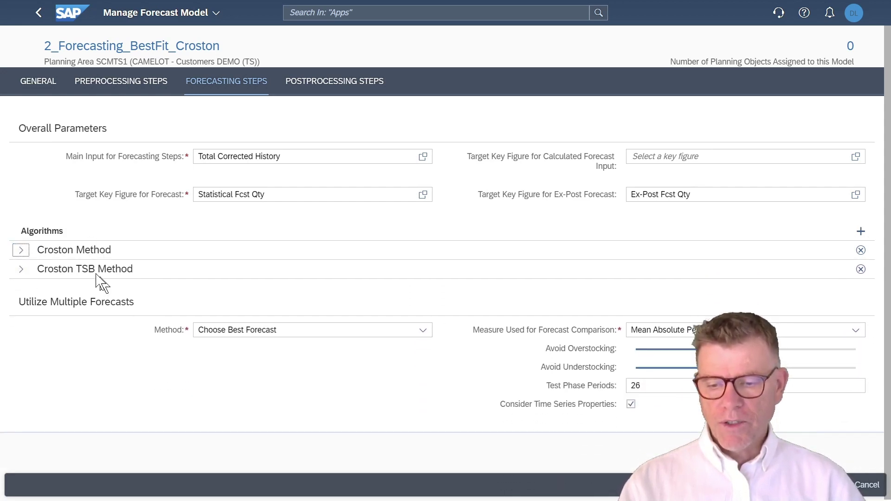
pyautogui.click(21, 270)
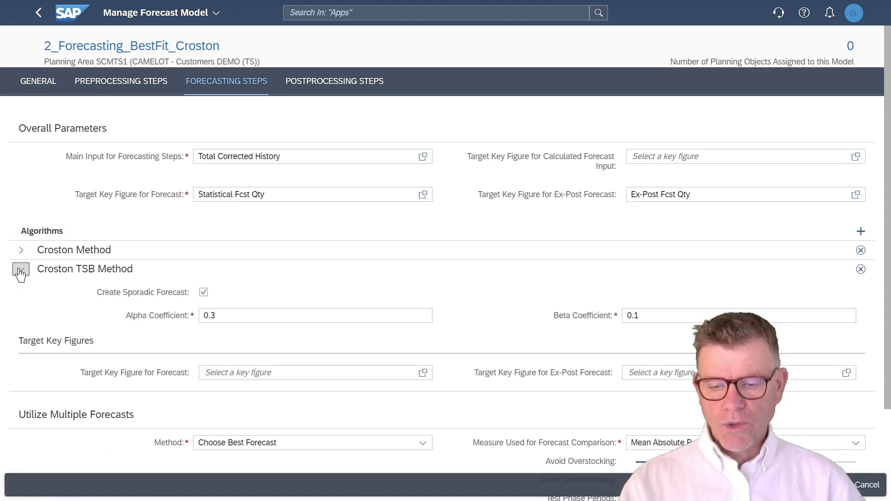
pyautogui.click(20, 272)
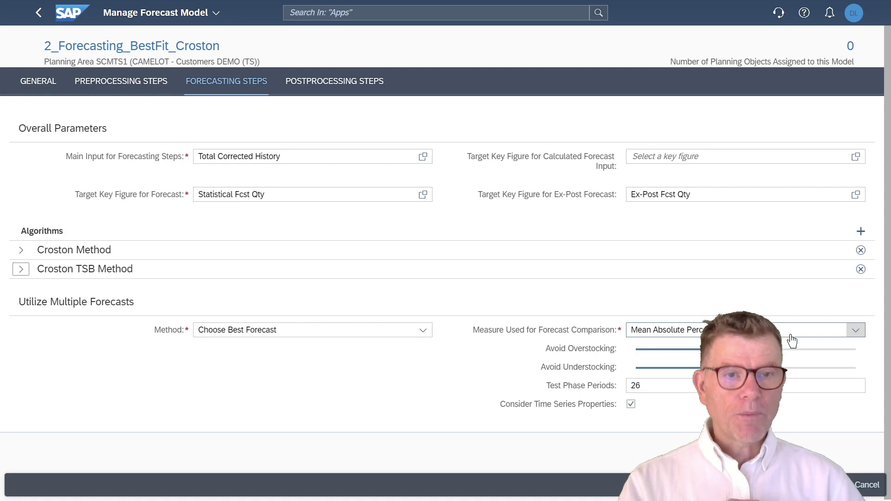
pyautogui.click(330, 84)
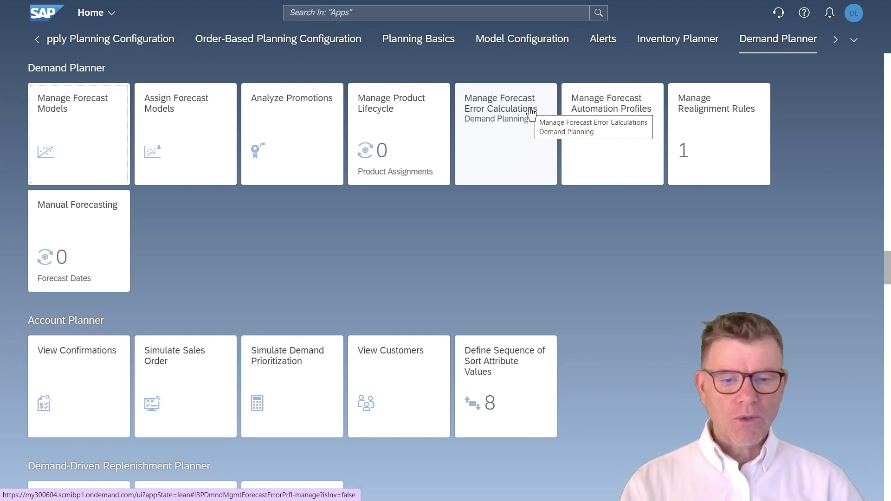
# Step: Open the SCMTS1_Demand_Plannning_KPIs profile in Manage Forecast Error Calculations
pyautogui.click(532, 113)
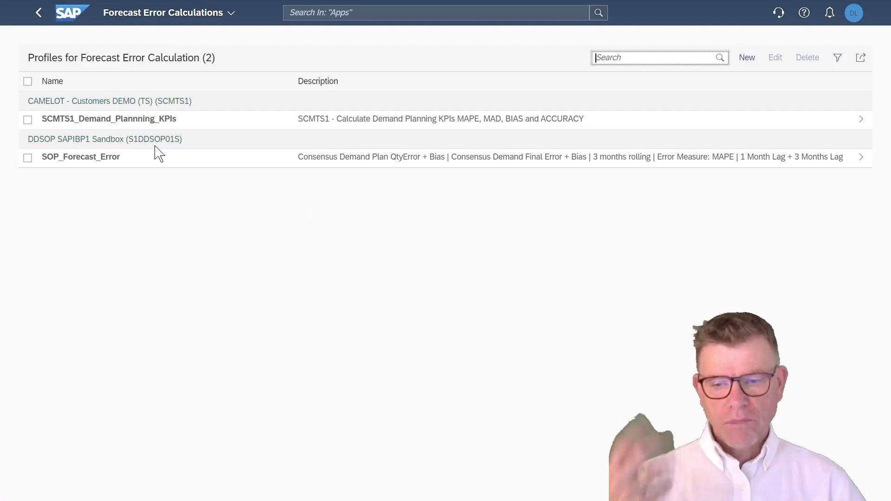
pyautogui.click(106, 123)
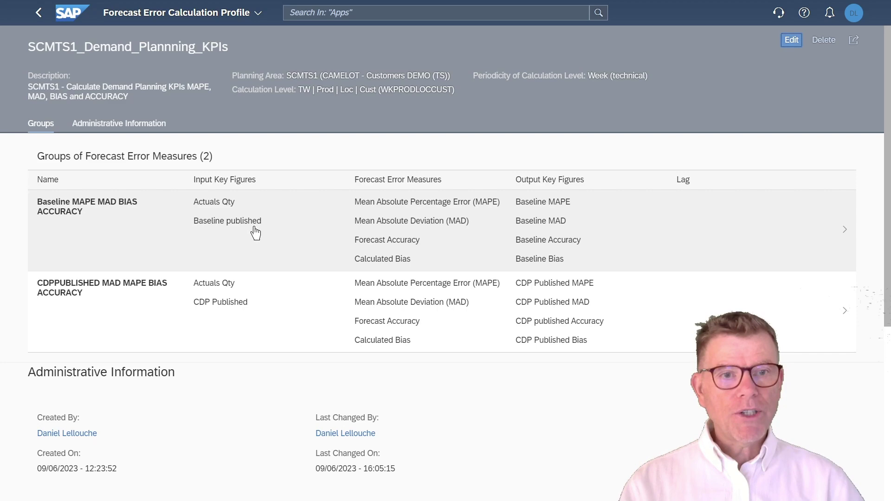
# Step: Go back from the forecast error app to the IBP launchpad home page
pyautogui.hotkey('alt', 'Left')
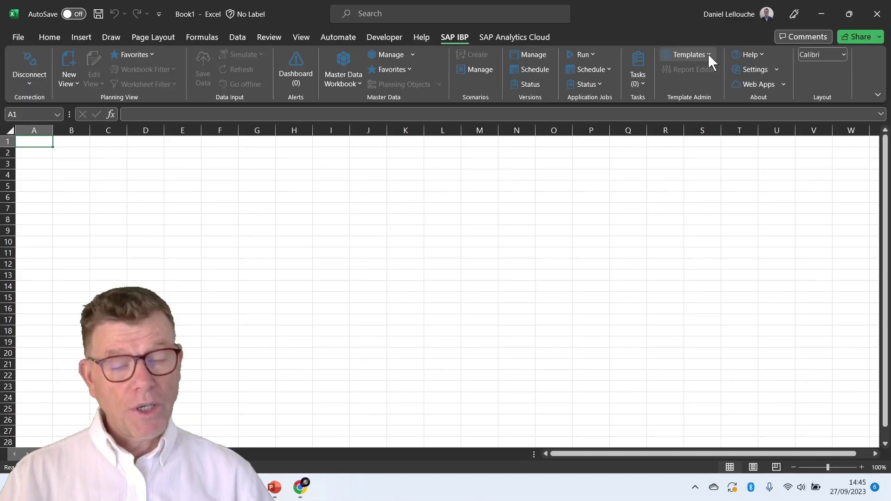
# Step: Load the DP_01 History Cleansing template from the 1_Demand Planning templates
pyautogui.click(709, 54)
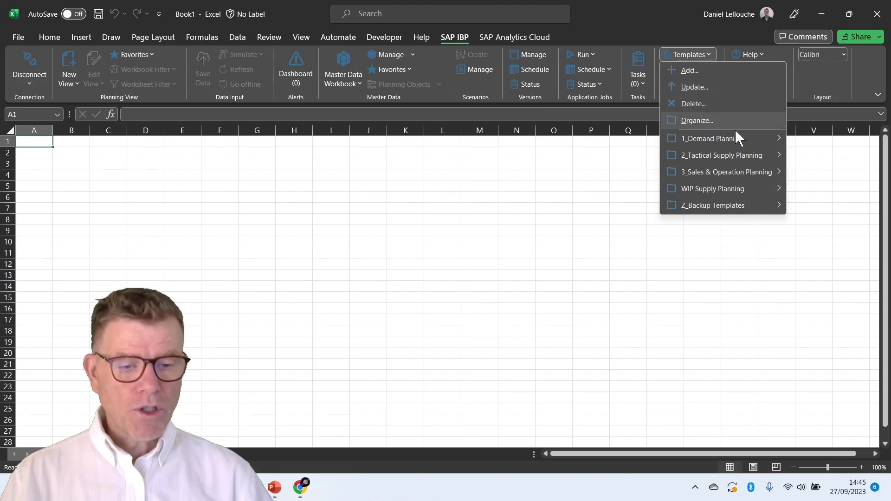
pyautogui.moveTo(742, 138)
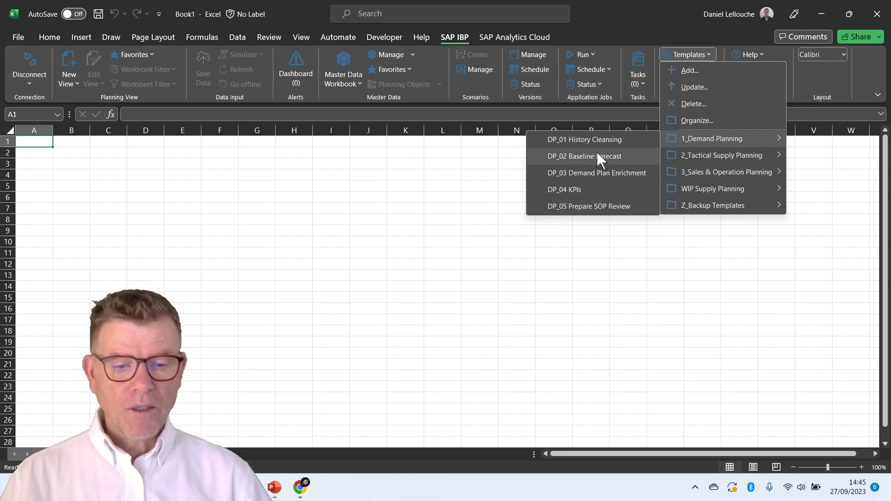
pyautogui.click(596, 137)
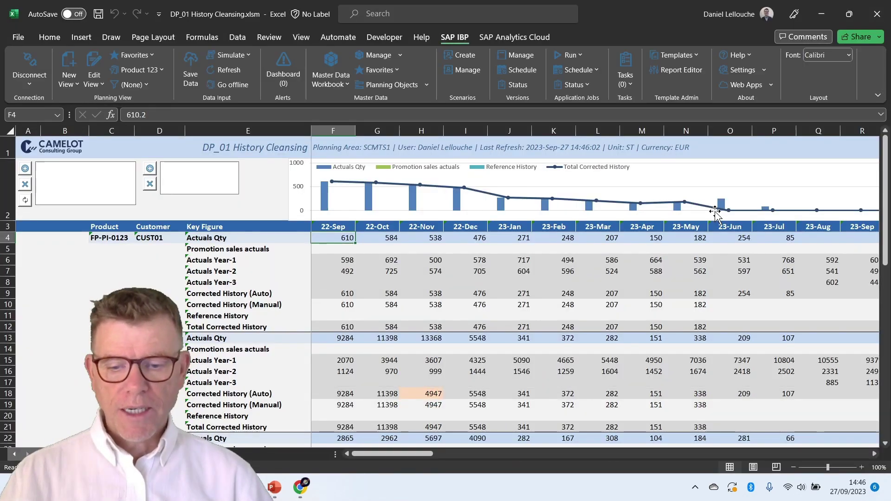
pyautogui.click(229, 237)
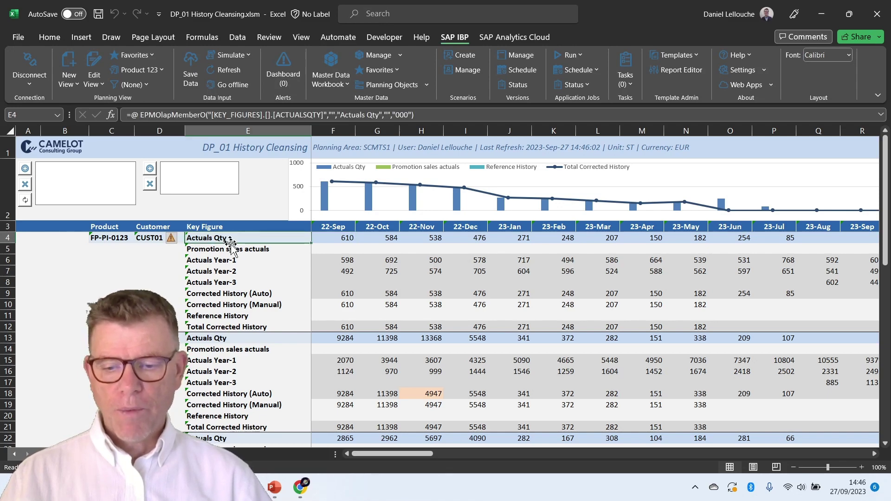
pyautogui.click(238, 248)
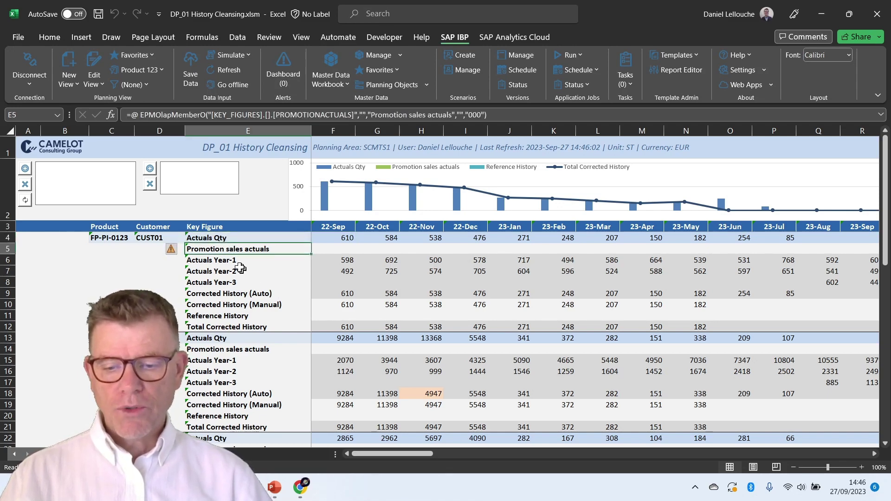
pyautogui.moveTo(226, 260); pyautogui.dragTo(230, 285)
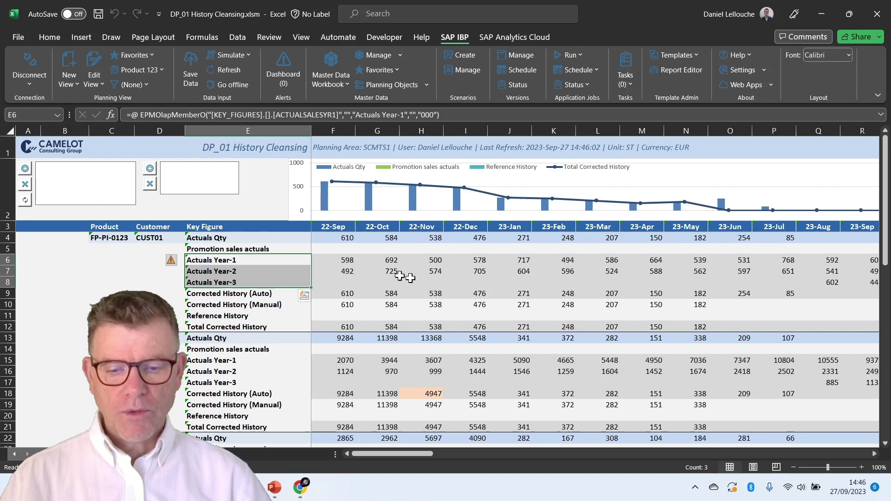
pyautogui.click(237, 297)
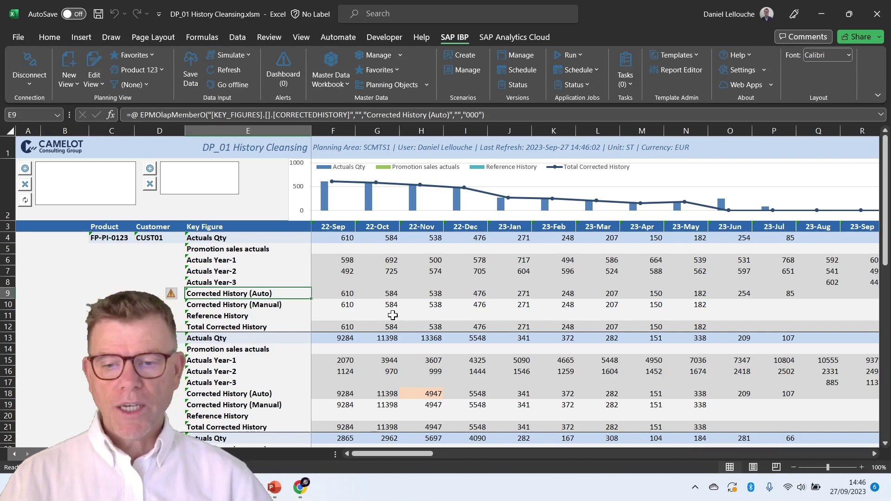
pyautogui.click(246, 54)
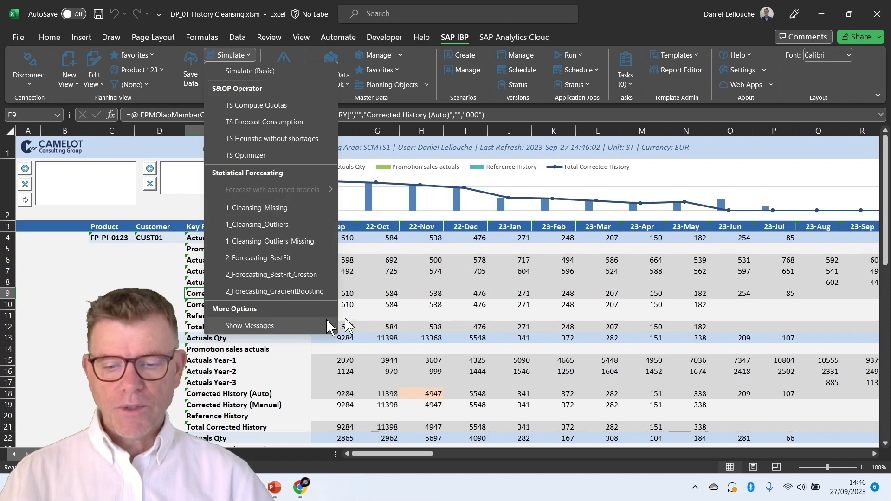
pyautogui.click(520, 300)
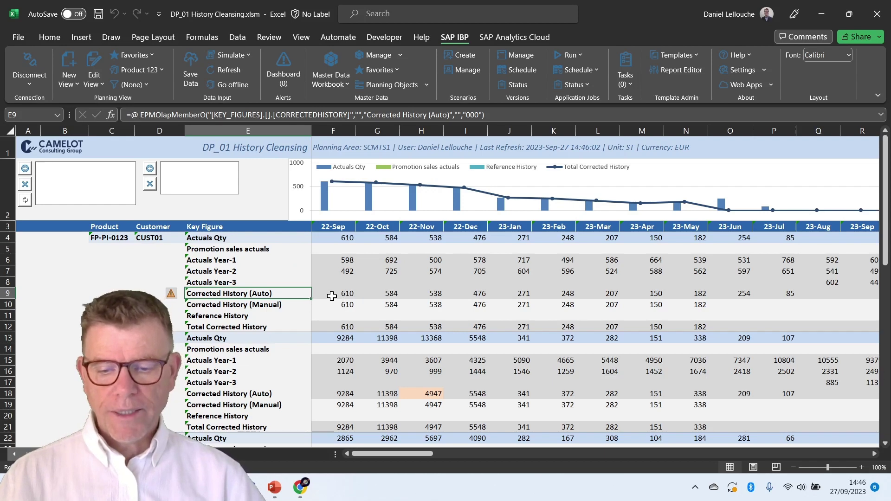
pyautogui.moveTo(332, 296); pyautogui.dragTo(514, 296)
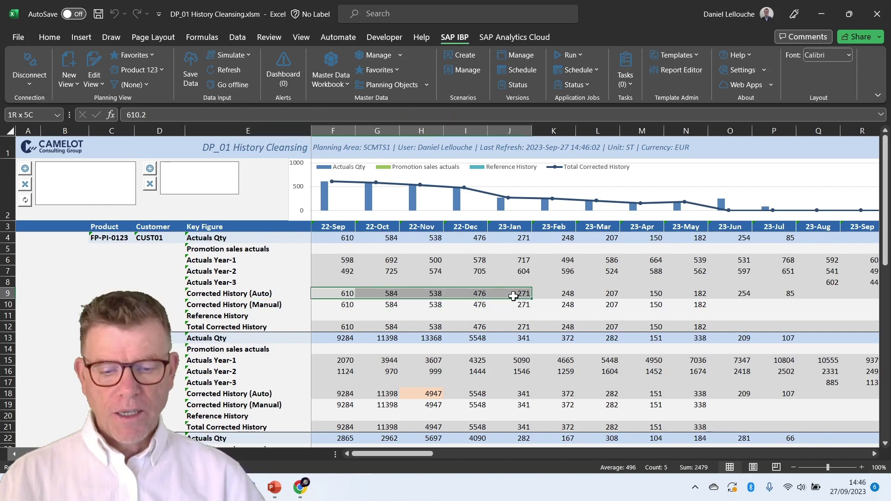
pyautogui.click(434, 395)
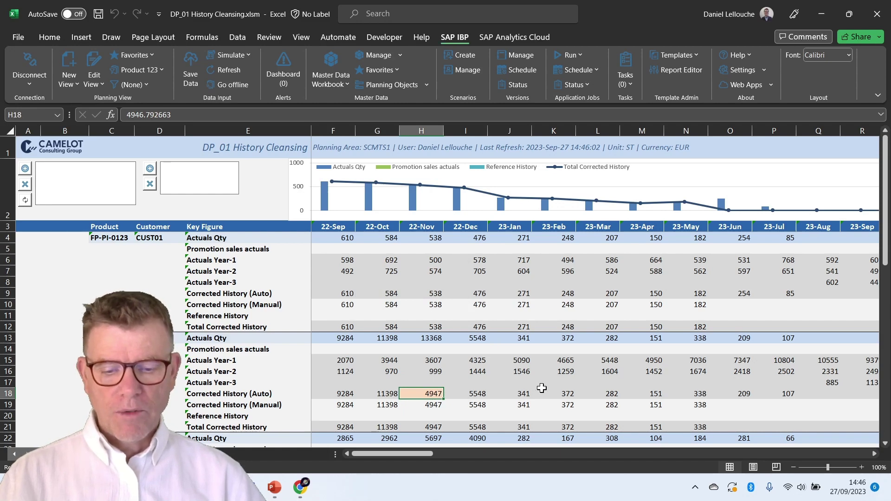
pyautogui.scroll(-2, 543, 388)
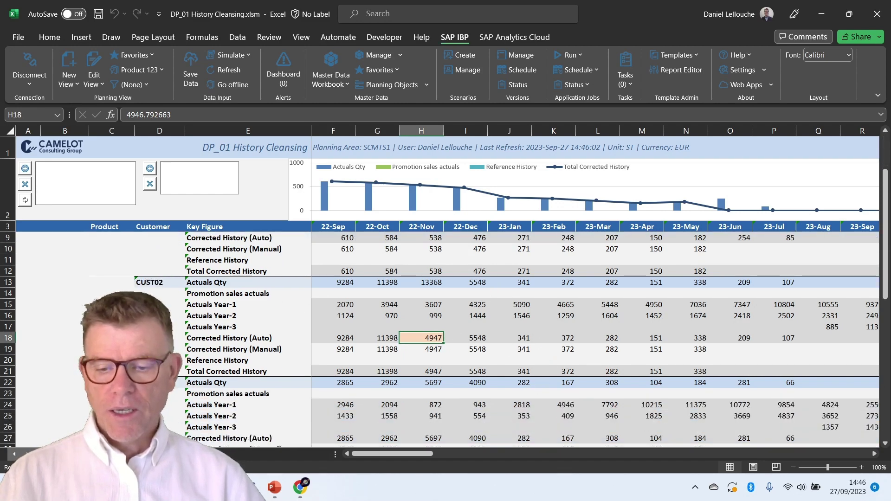
pyautogui.scroll(2, 420, 297)
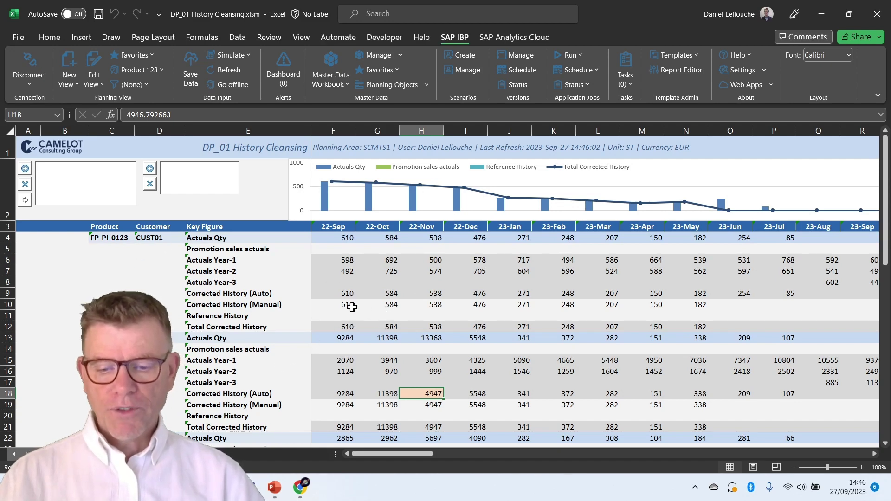
pyautogui.moveTo(352, 307); pyautogui.dragTo(580, 306)
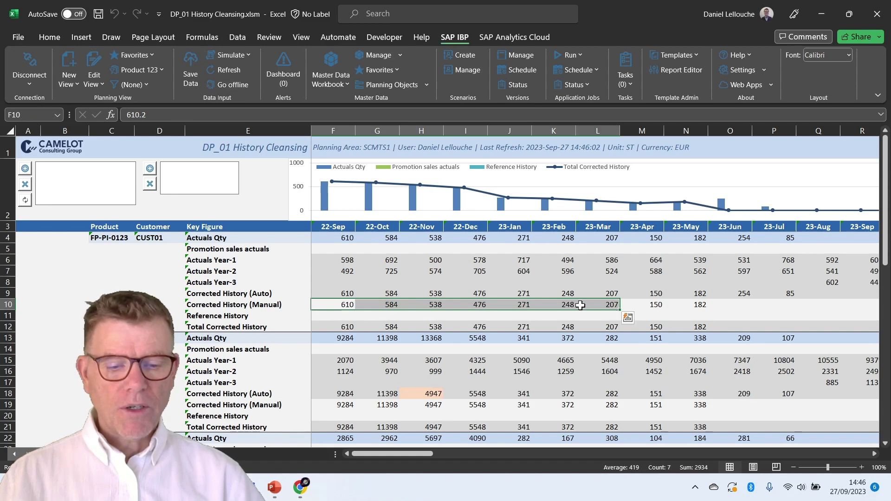
pyautogui.moveTo(641, 206)
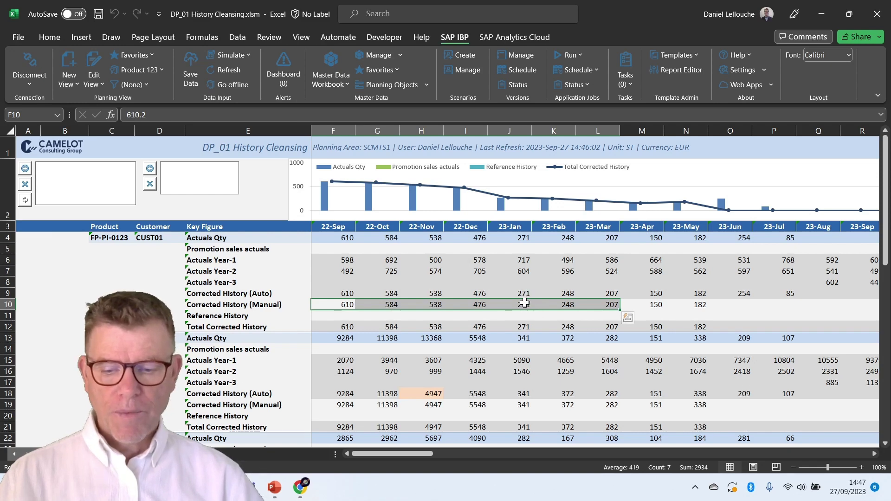
pyautogui.moveTo(524, 316); pyautogui.dragTo(337, 315)
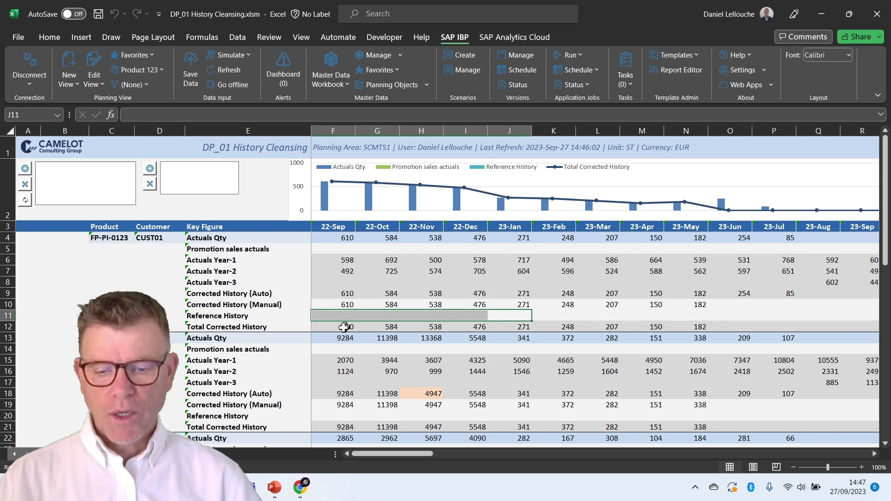
pyautogui.click(346, 325)
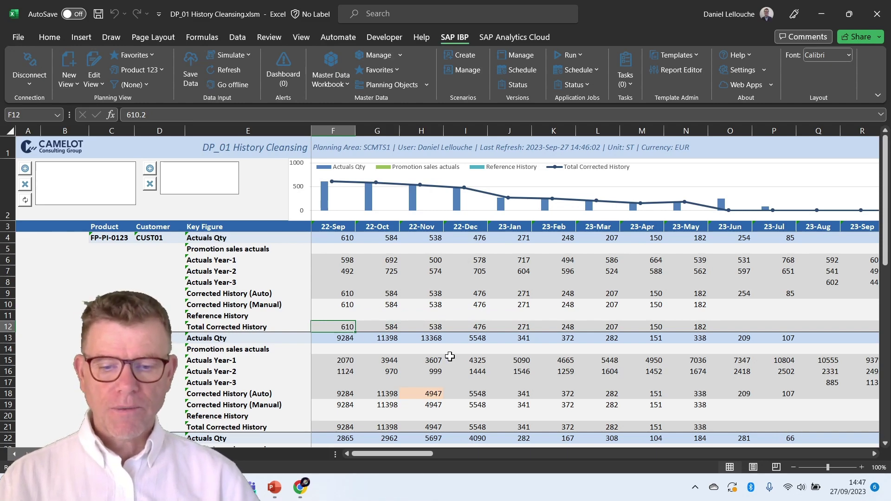
# Step: Load the DP_02 Baseline Forecast template from the 1_Demand Planning templates
pyautogui.click(698, 50)
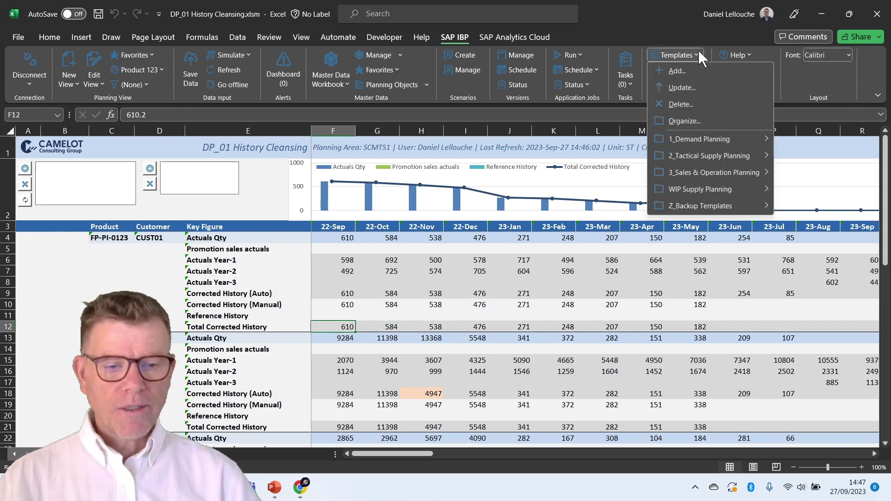
pyautogui.moveTo(697, 139)
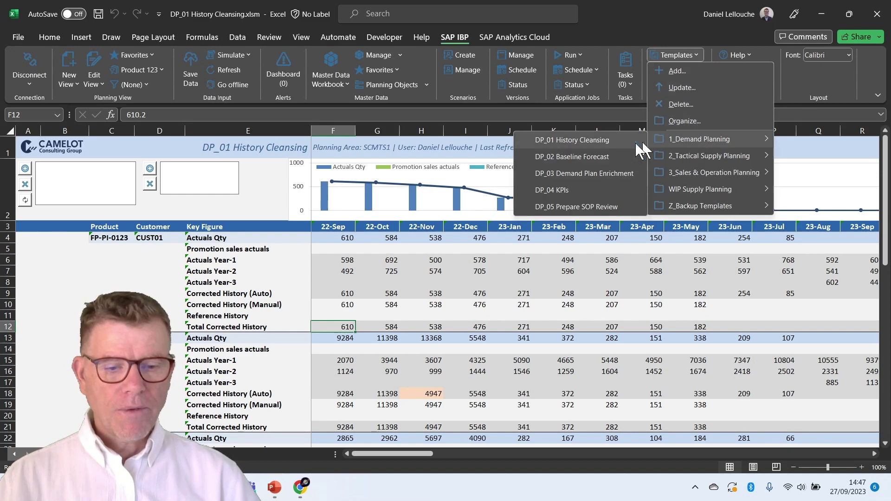
pyautogui.click(585, 156)
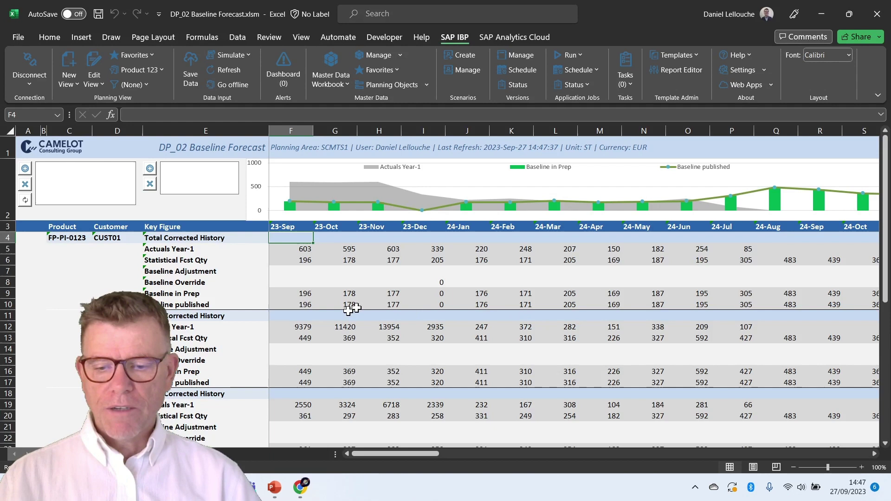
# Step: Review the Total Corrected History, Actuals Year-1 and Statistical Fcst Qty key figure rows
pyautogui.click(191, 239)
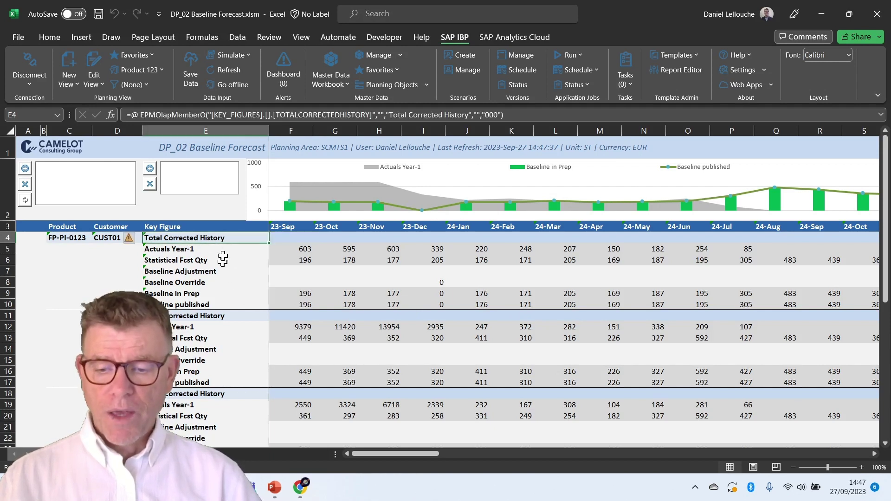
pyautogui.click(201, 250)
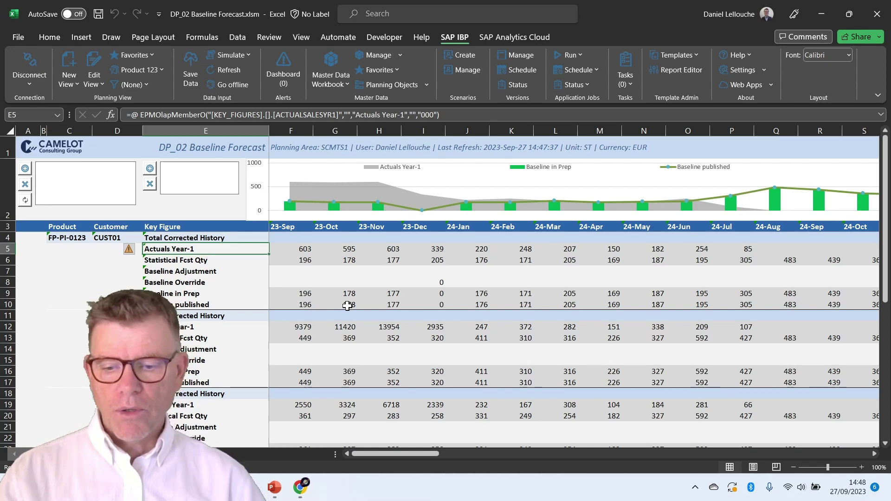
pyautogui.press('Down')
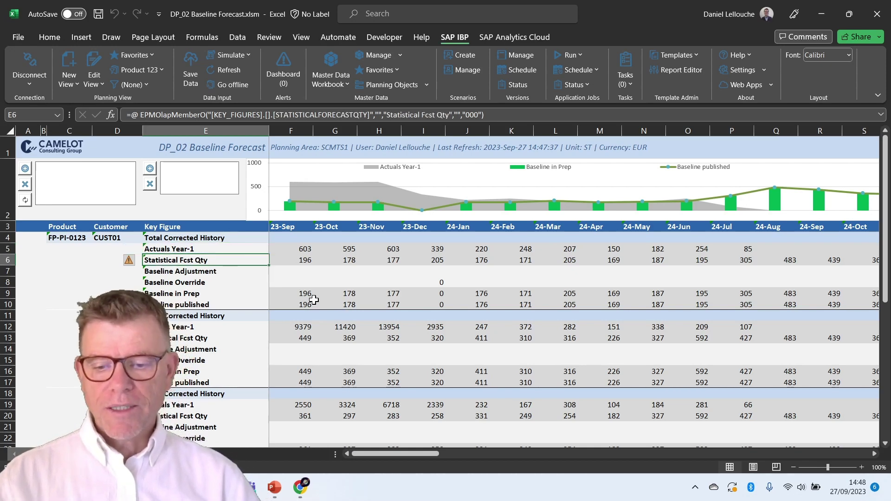
# Step: Simulate 2_Forecasting_BestFit and check CUST01's new 23-Sep Statistical Fcst Qty of 171
pyautogui.click(240, 49)
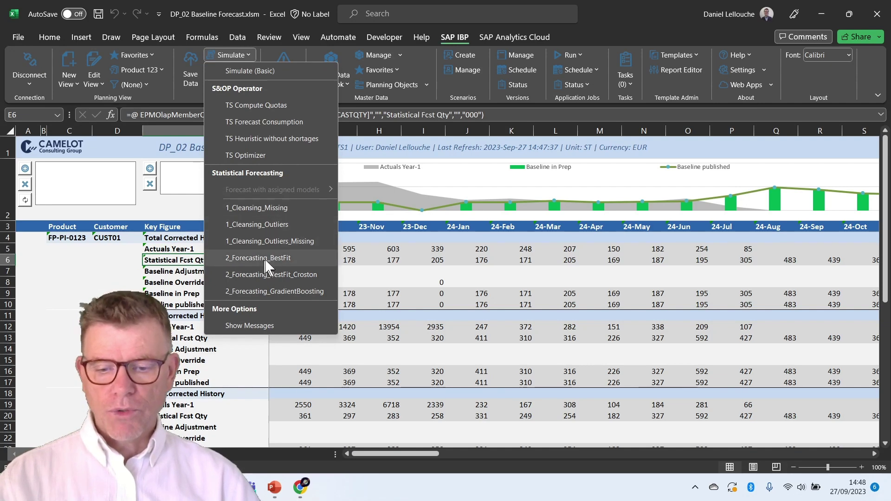
pyautogui.click(278, 259)
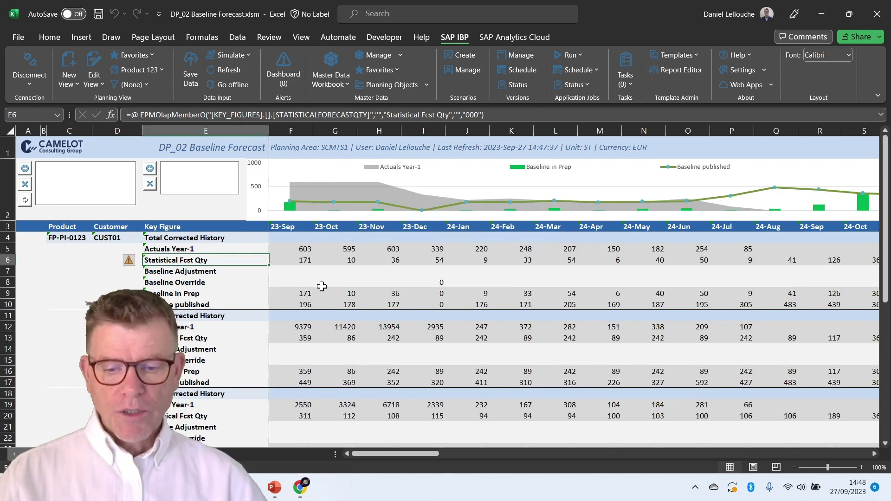
pyautogui.click(305, 260)
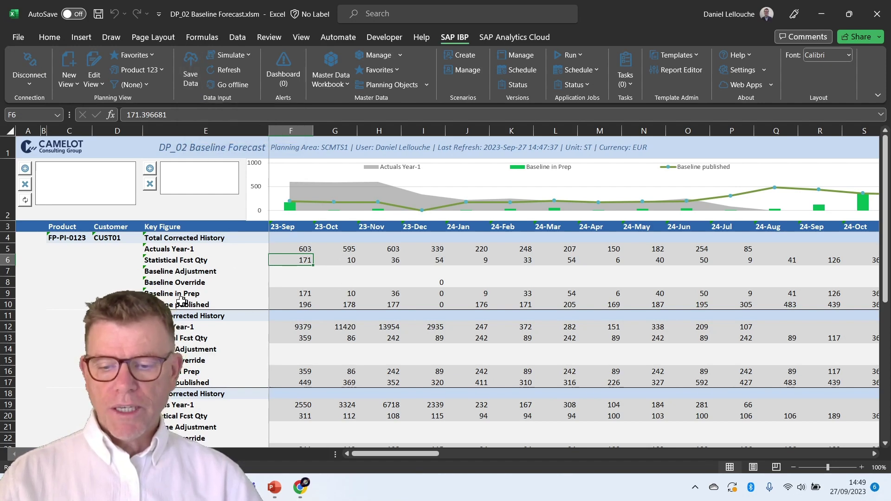
pyautogui.click(176, 296)
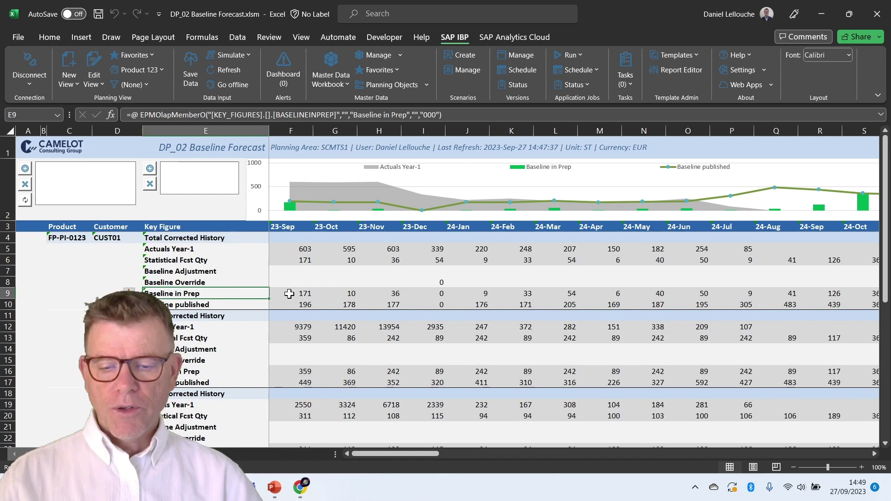
pyautogui.moveTo(291, 293); pyautogui.dragTo(495, 292)
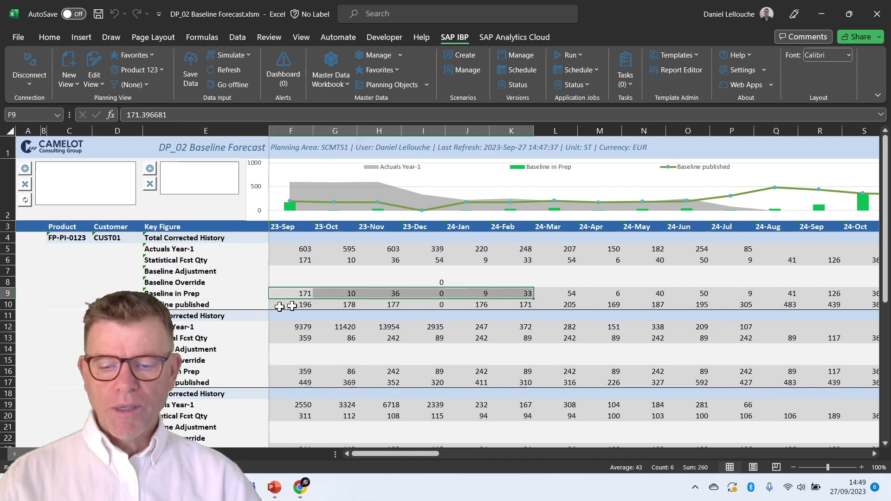
pyautogui.click(303, 306)
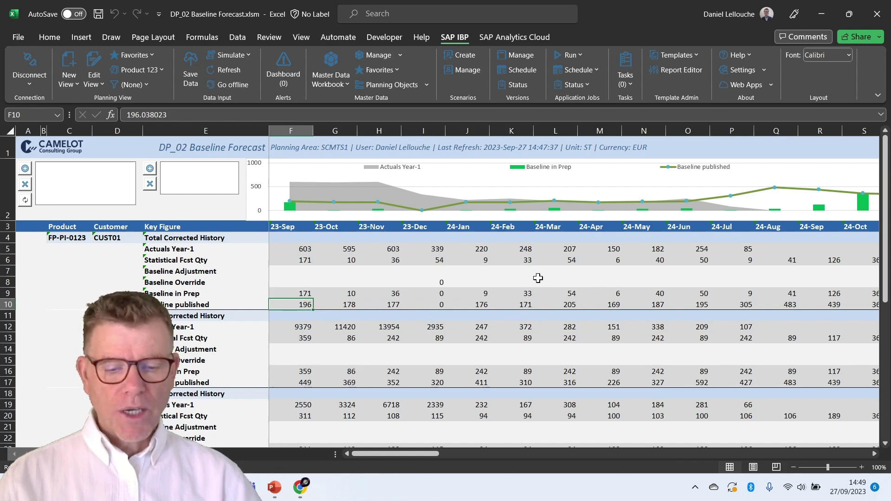
pyautogui.click(524, 278)
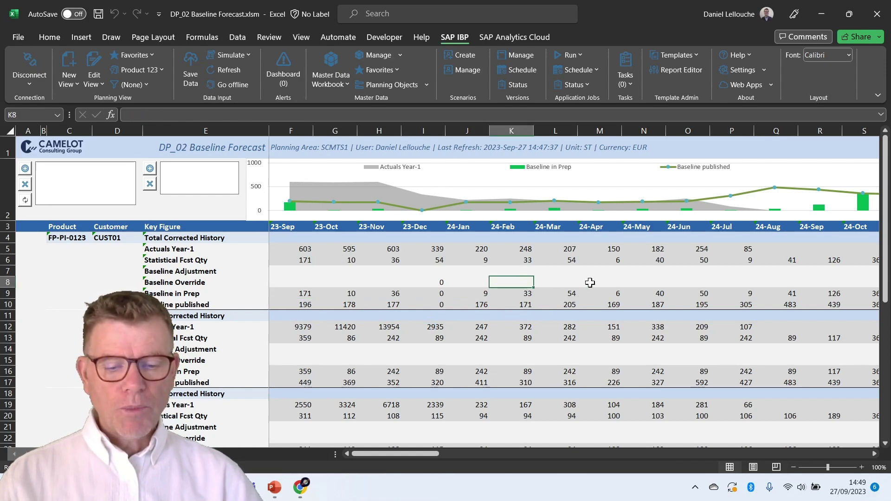
pyautogui.click(523, 294)
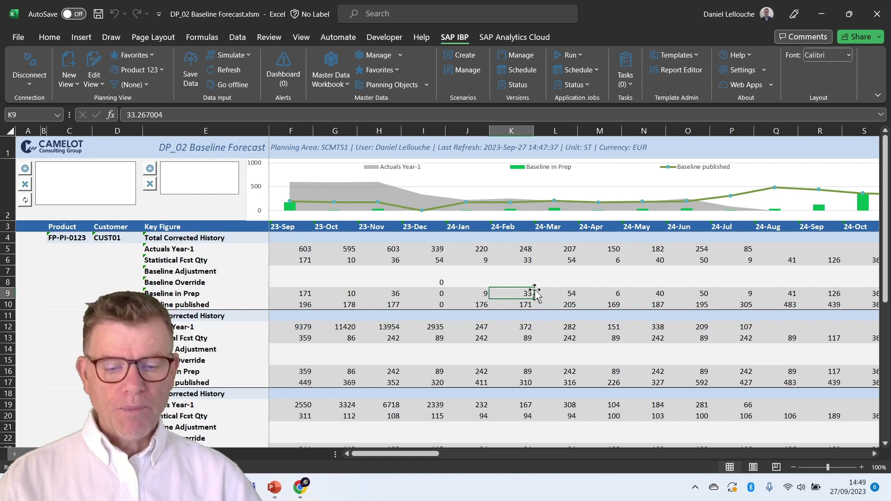
pyautogui.click(529, 306)
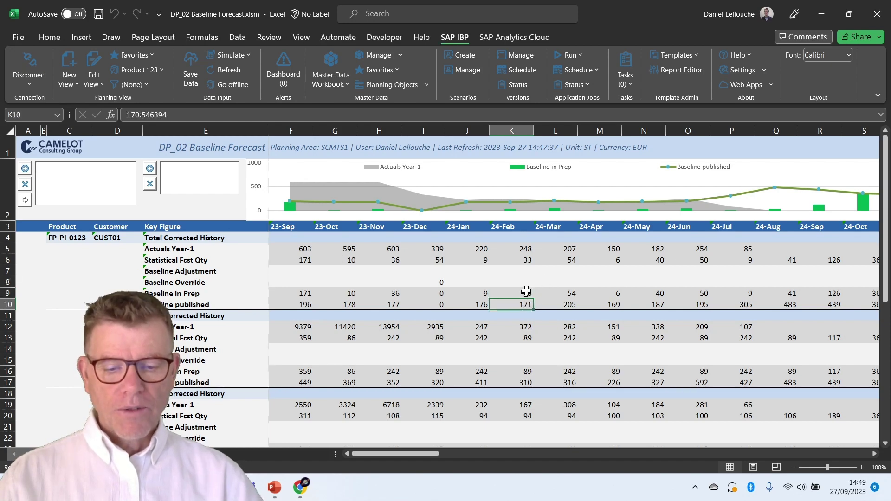
pyautogui.click(524, 293)
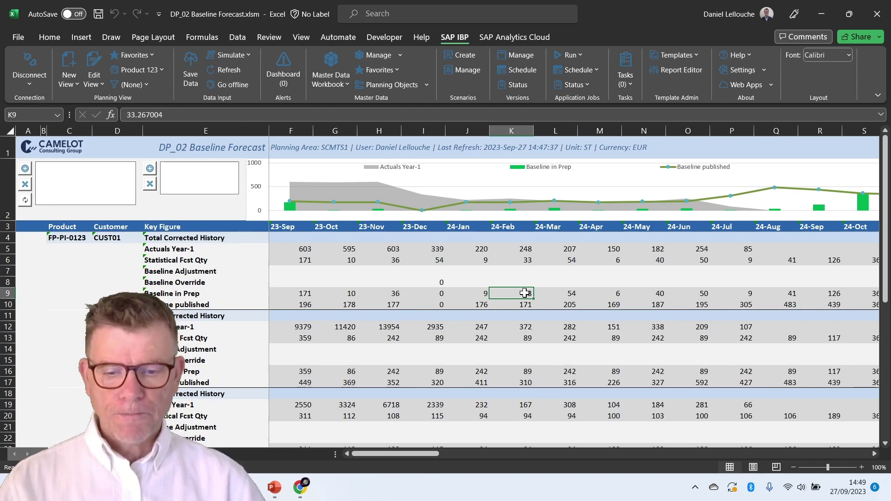
# Step: Load the DP_03 Demand Plan Enrichment template from the 1_Demand Planning templates
pyautogui.click(676, 55)
pyautogui.moveTo(701, 139)
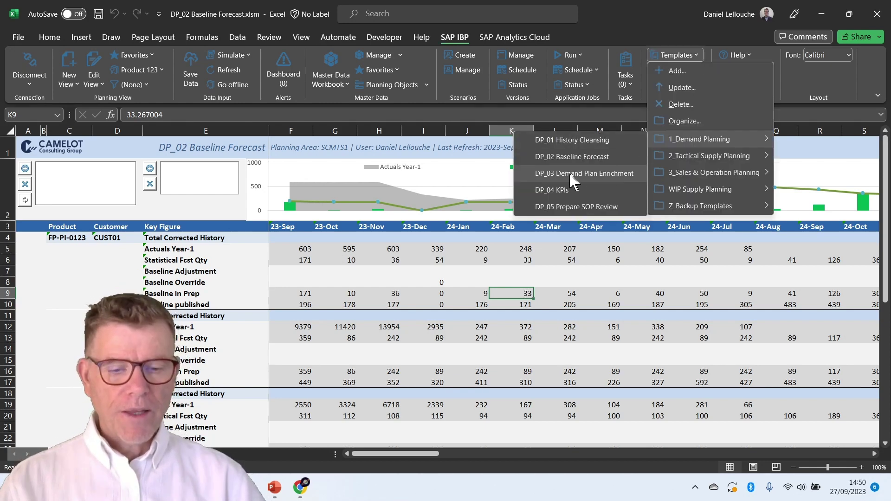
pyautogui.click(618, 180)
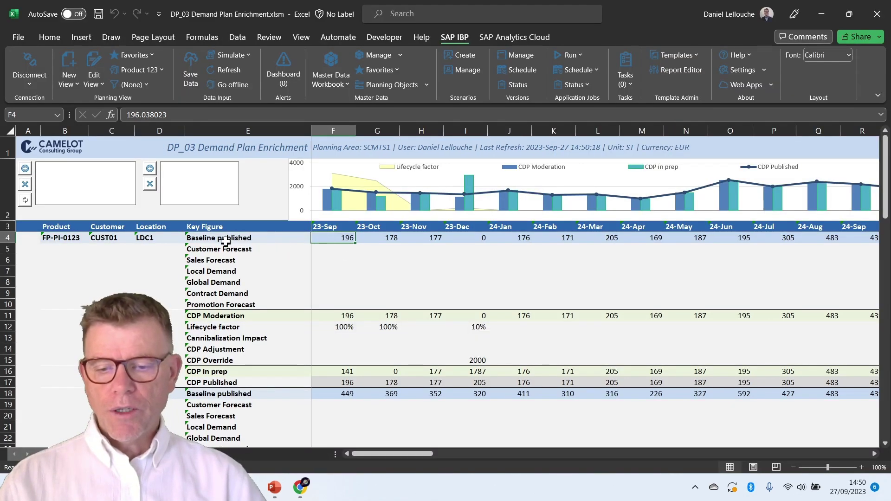
# Step: Review the key figures from Baseline published to Global Demand, checking the 23-Sep Baseline published value
pyautogui.moveTo(226, 240); pyautogui.dragTo(230, 294)
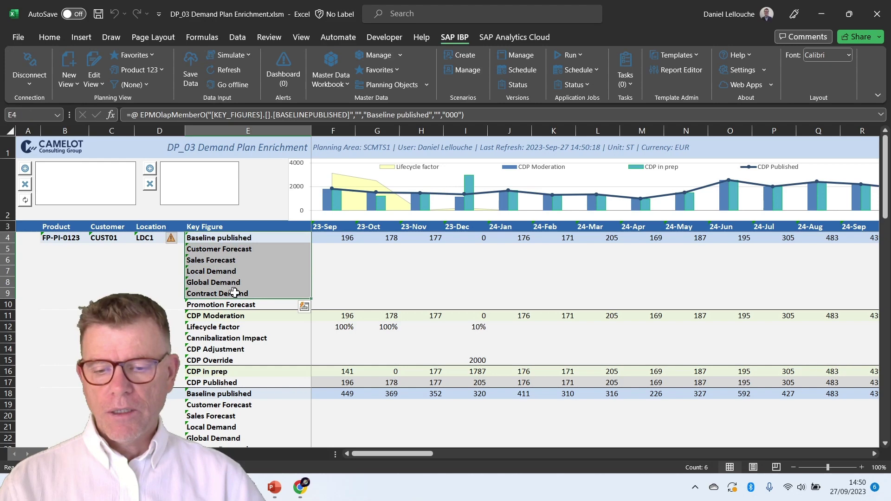
pyautogui.click(226, 238)
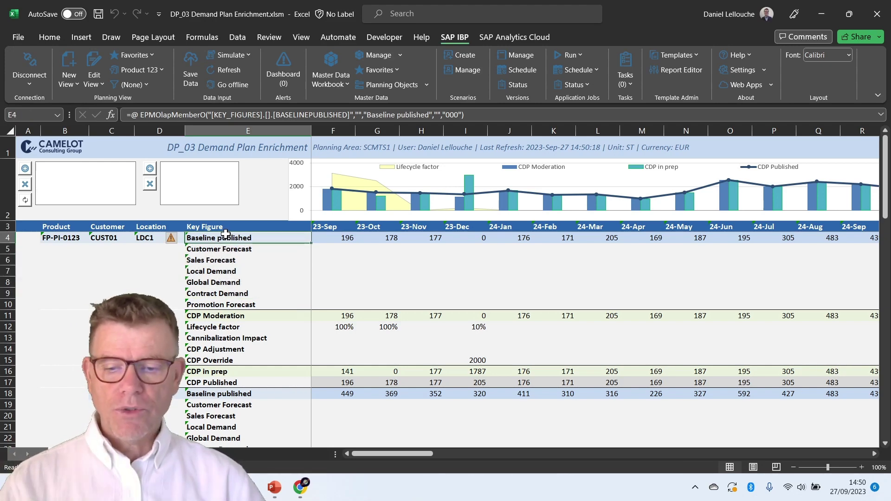
pyautogui.click(345, 238)
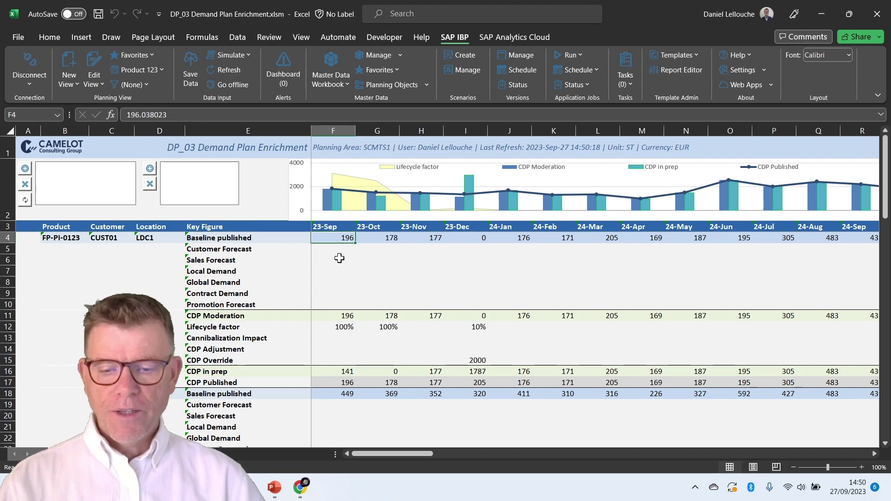
pyautogui.click(338, 249)
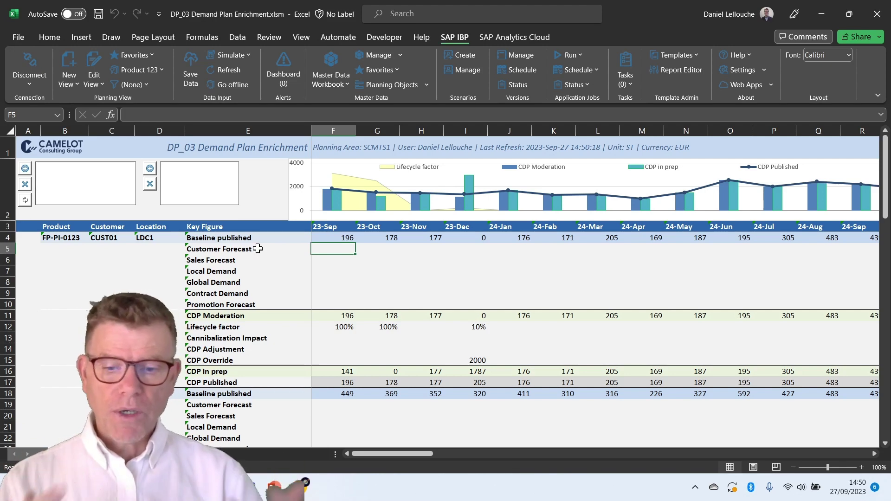
# Step: Mark the Customer Forecast, Sales Forecast, Local and Global Demand months, then the Contract Demand and Promotion Forecast cells
pyautogui.moveTo(338, 249); pyautogui.dragTo(555, 248)
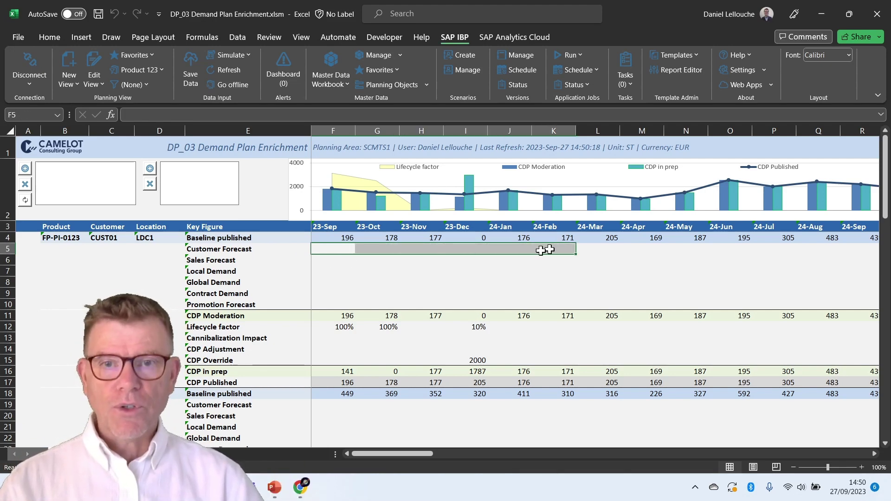
pyautogui.moveTo(341, 263); pyautogui.dragTo(595, 259)
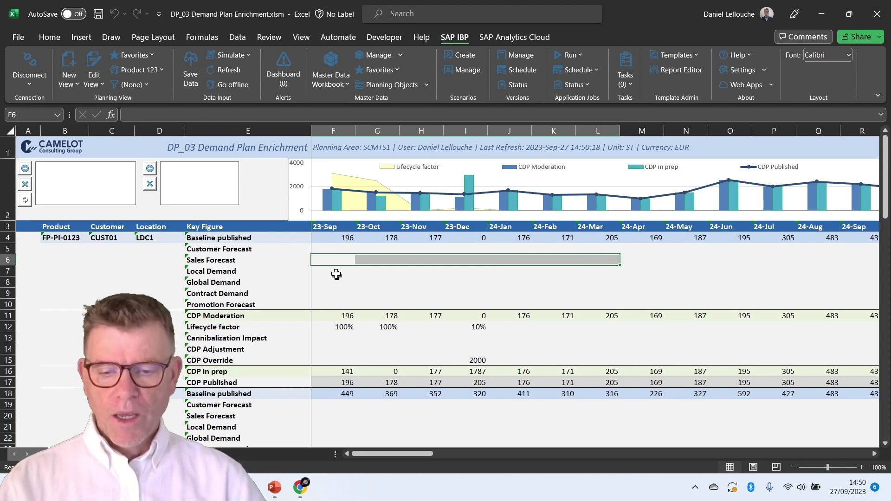
pyautogui.moveTo(338, 274); pyautogui.dragTo(555, 275)
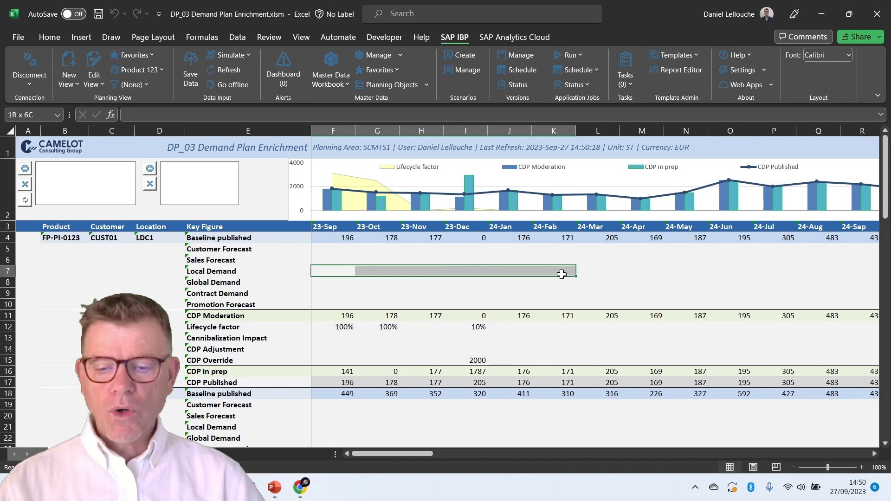
pyautogui.moveTo(341, 282); pyautogui.dragTo(539, 280)
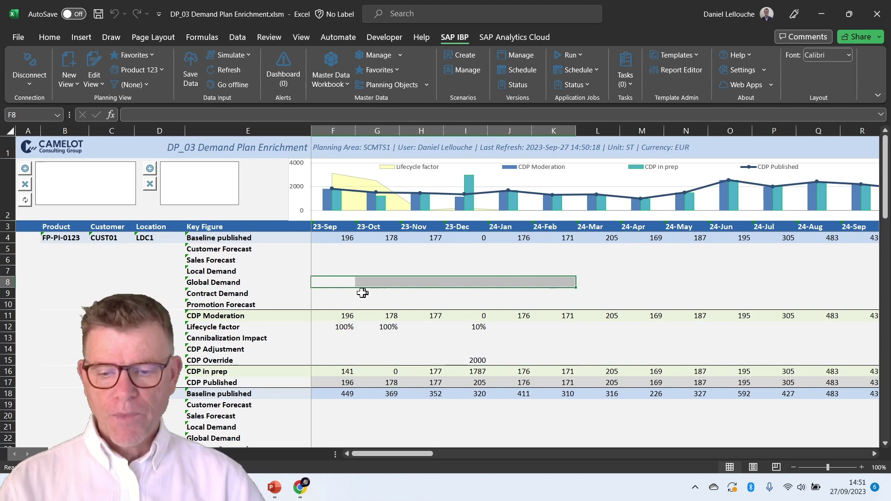
pyautogui.click(337, 295)
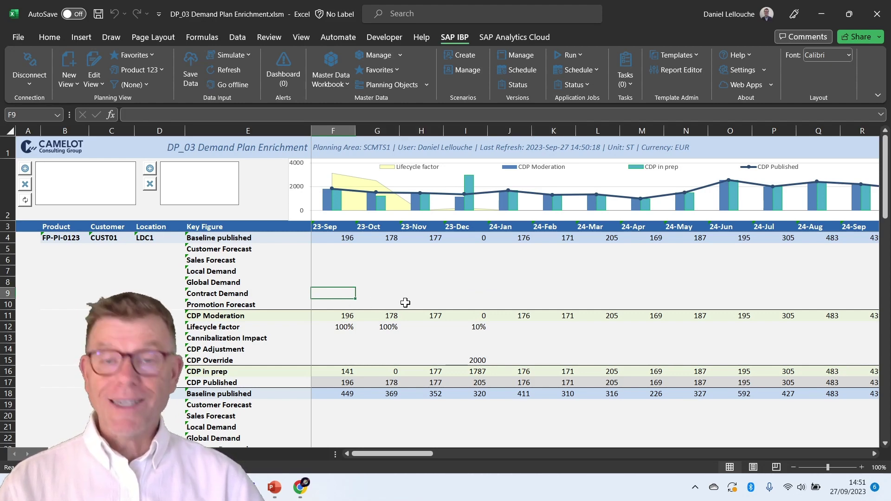
pyautogui.click(338, 307)
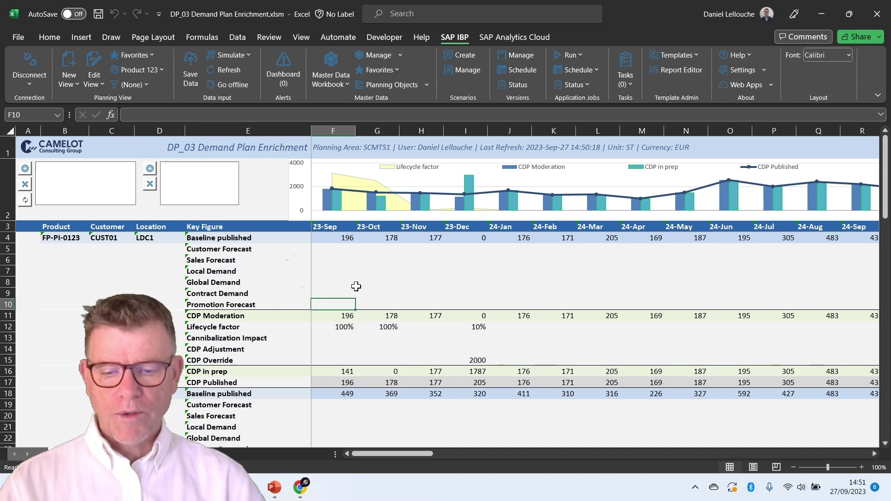
pyautogui.click(337, 318)
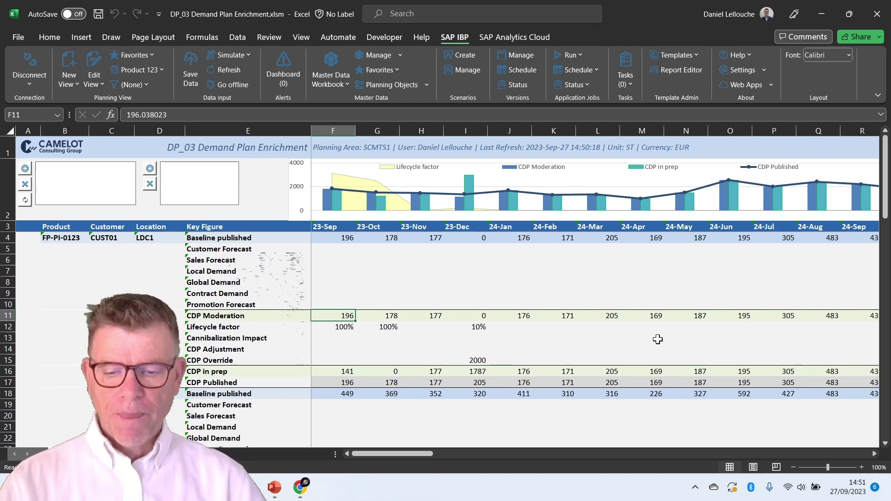
pyautogui.click(344, 328)
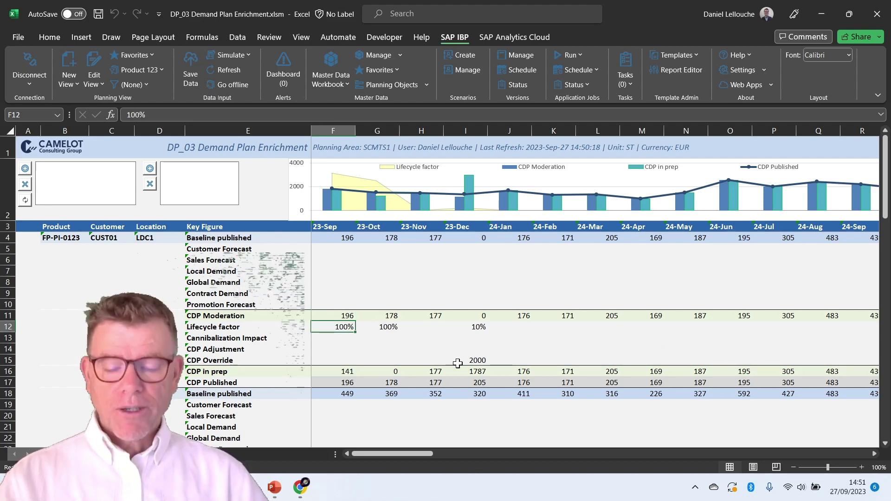
pyautogui.click(341, 371)
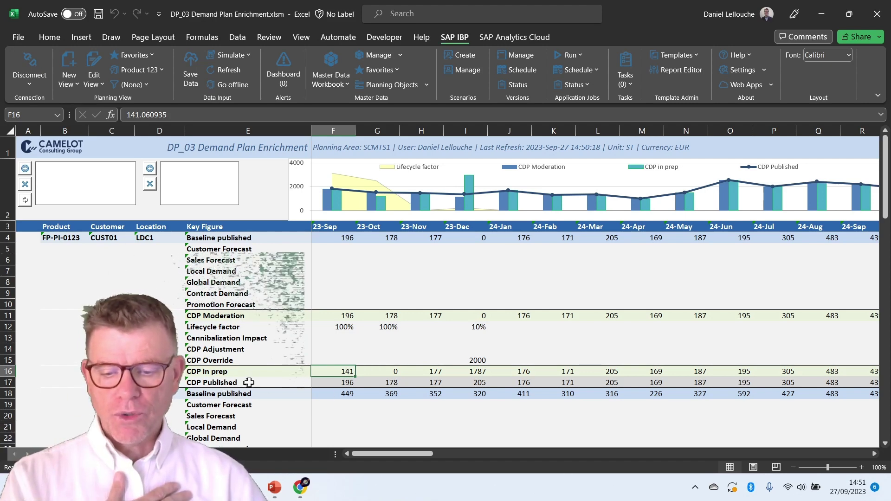
pyautogui.press('Up')
pyautogui.press('Up')
pyautogui.press('Up')
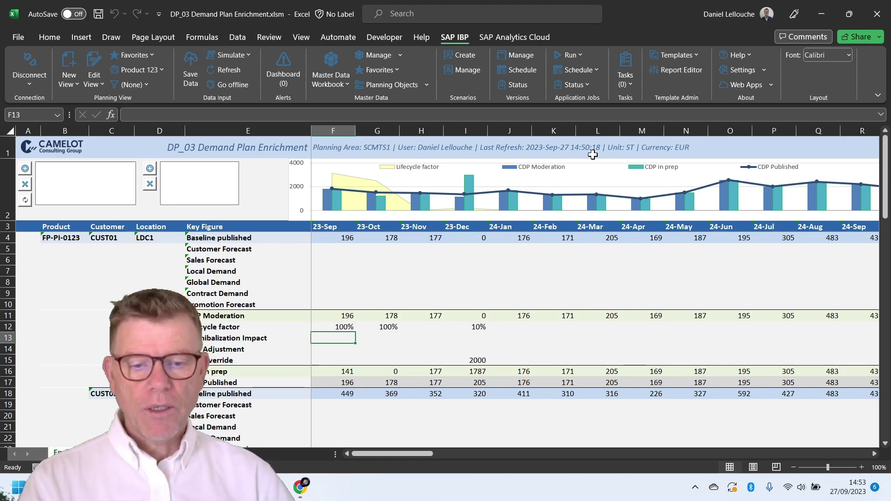
# Step: Open the one-off advanced Copy Operator run with 1_Publish Baseline as the planning operator
pyautogui.click(579, 53)
pyautogui.click(615, 89)
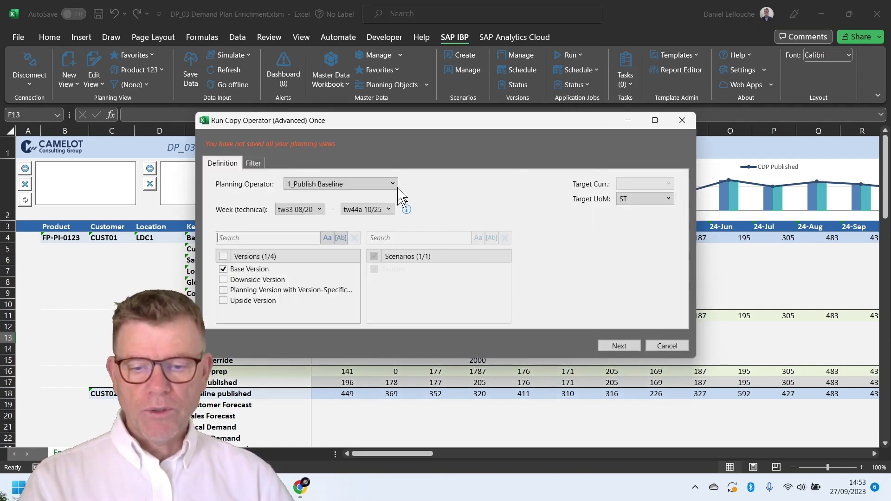
pyautogui.click(395, 185)
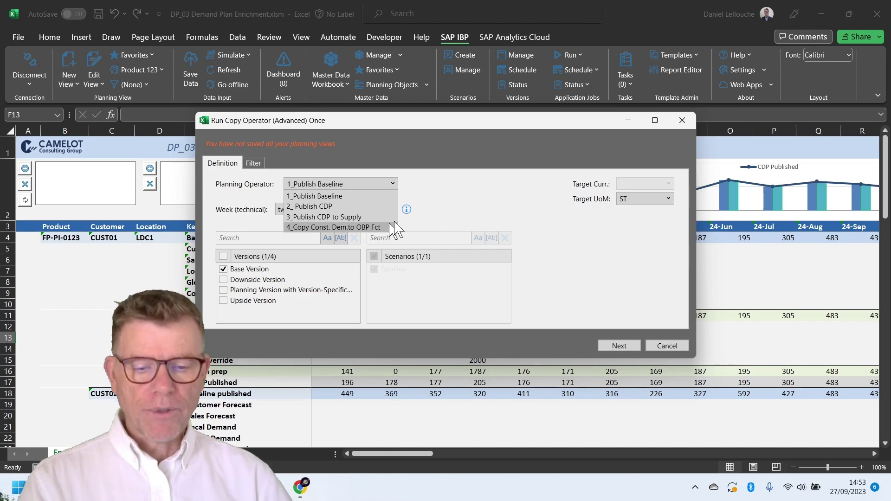
pyautogui.click(673, 349)
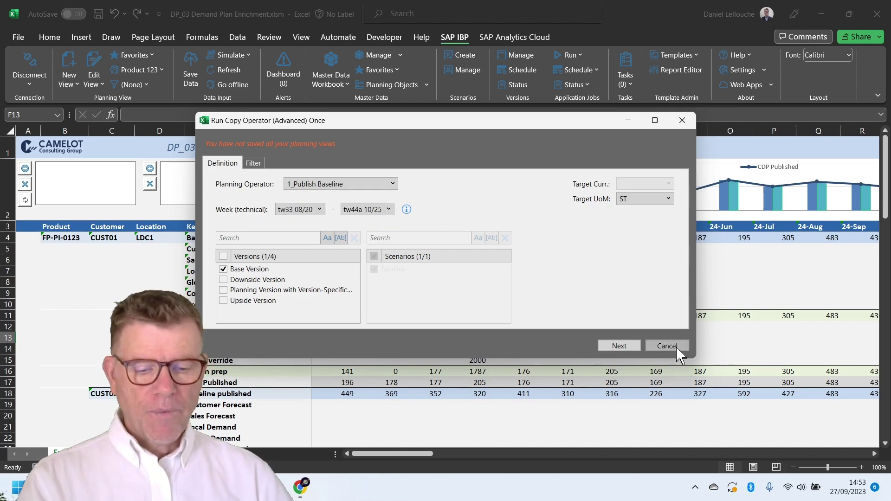
# Step: Cancel the Copy Operator (Advanced) Once dialog to return to the DP_03 Demand Plan Enrichment sheet
pyautogui.click(677, 349)
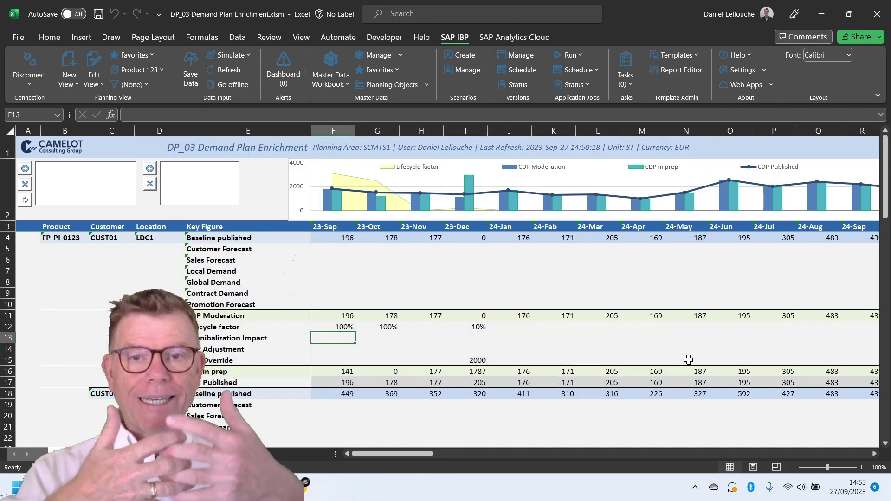